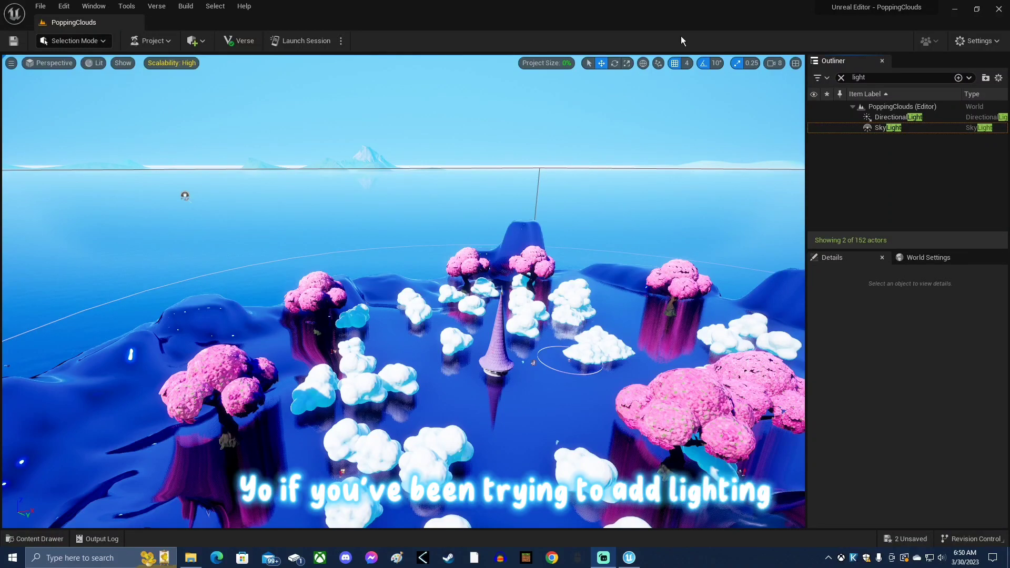
# Tilt the view over the island and browse the Quickly Add light types.
pyautogui.moveTo(351, 174); pyautogui.dragTo(352, 212, button='right')
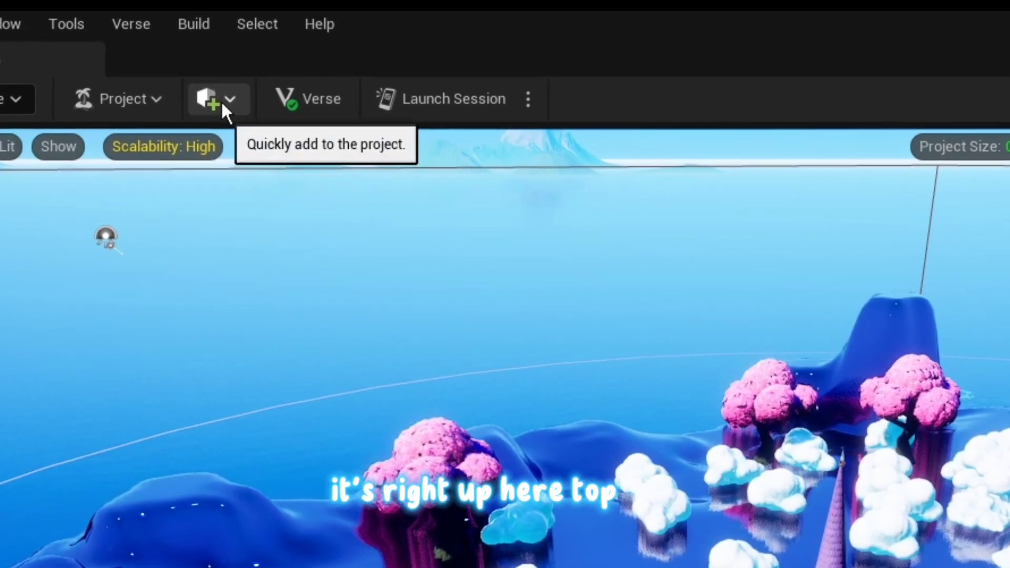
pyautogui.click(227, 103)
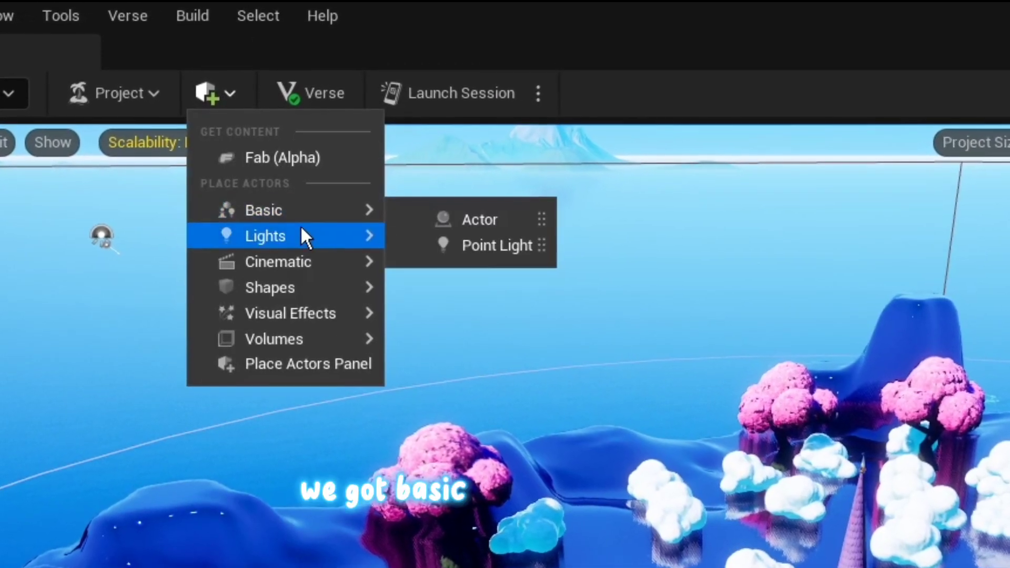
pyautogui.moveTo(219, 106)
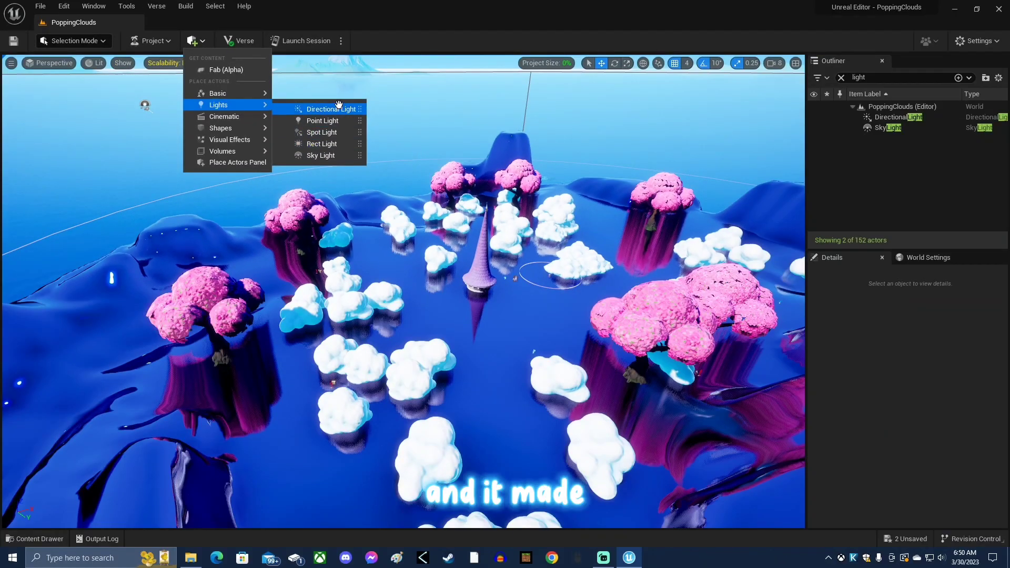
# Dismiss the light list without adding anything and look toward the horizon.
pyautogui.click(474, 230)
pyautogui.moveTo(475, 257); pyautogui.dragTo(414, 255, button='right')
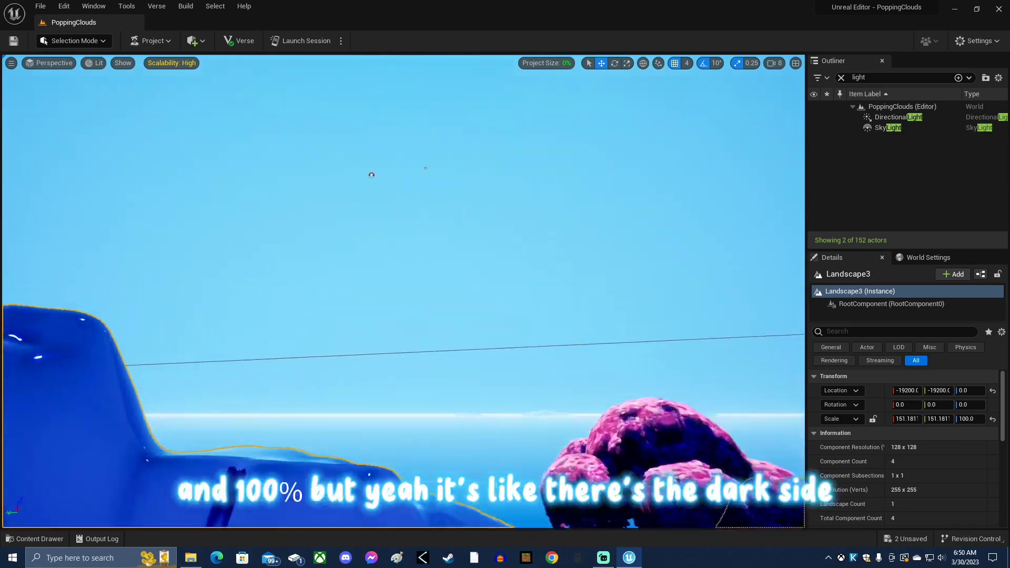
pyautogui.moveTo(413, 255); pyautogui.dragTo(414, 255, button='right')
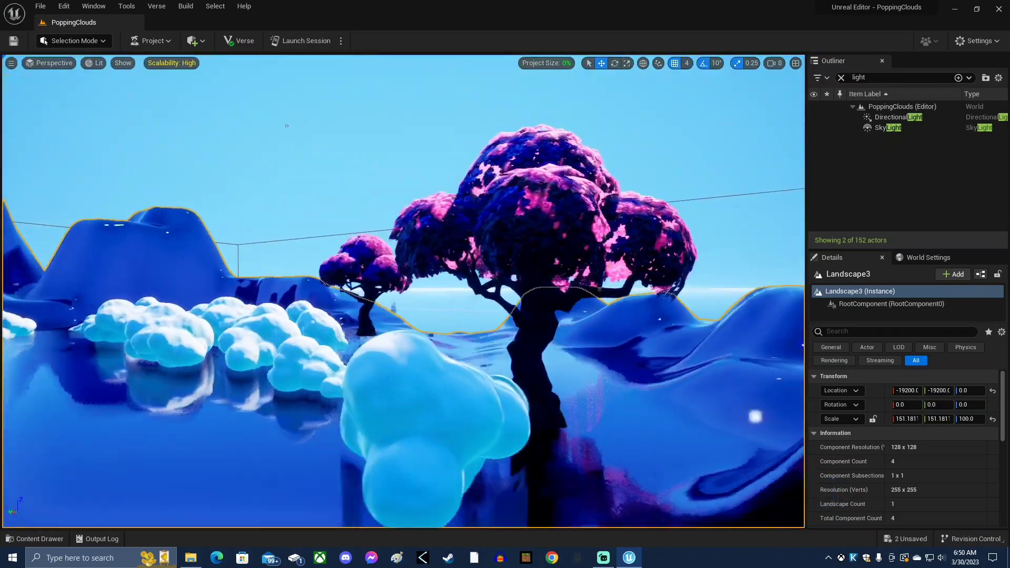
pyautogui.moveTo(413, 254); pyautogui.dragTo(414, 255, button='right')
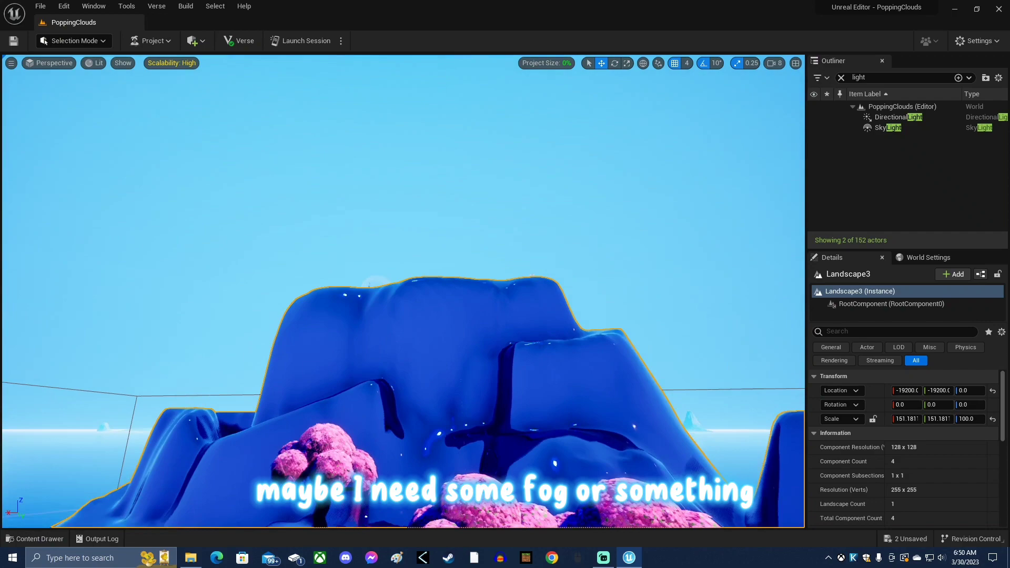
pyautogui.moveTo(414, 254); pyautogui.dragTo(414, 254, button='right')
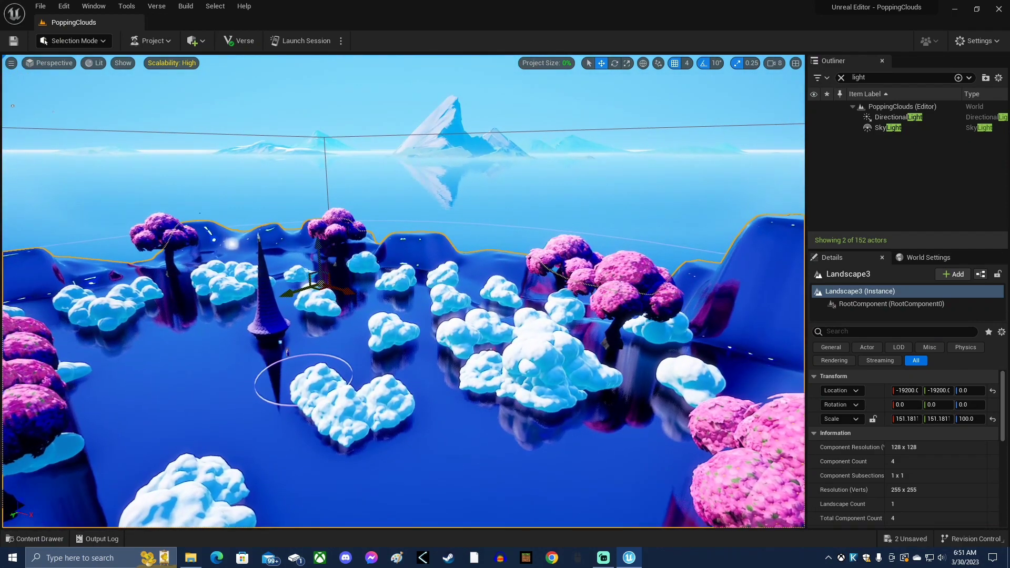
pyautogui.moveTo(472, 279); pyautogui.dragTo(472, 278, button='right')
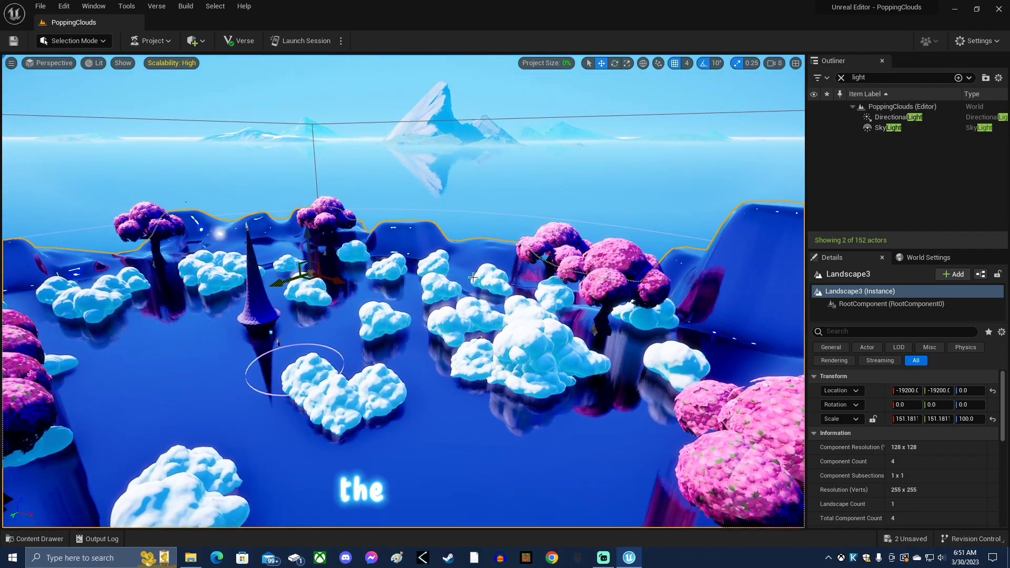
# Open the Quickly Add menu to reach the Lights submenu.
pyautogui.click(197, 48)
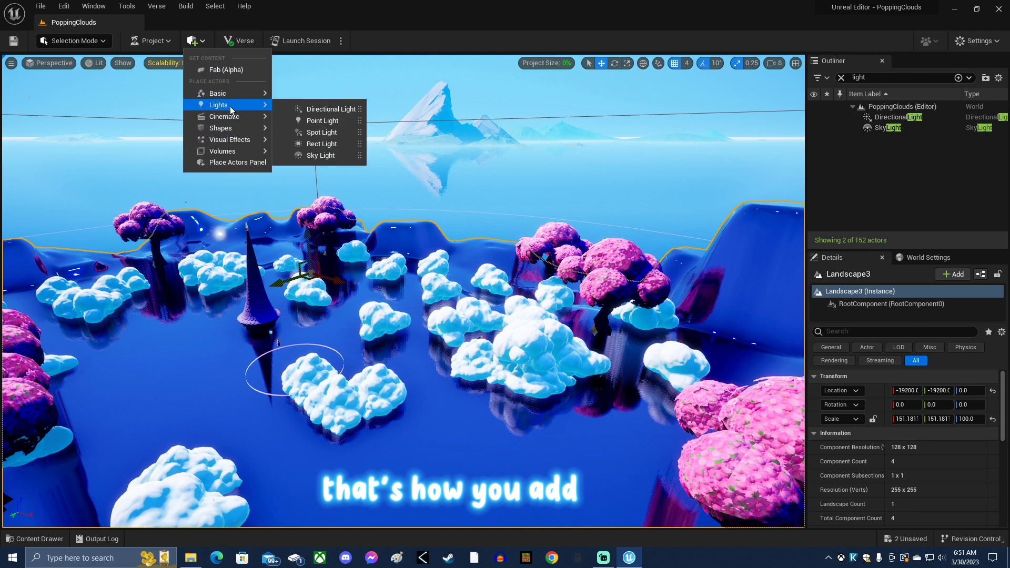
# Place DirectionalLight2 and raise it to 6556, 1060, 10704 above the islands.
pyautogui.click(315, 109)
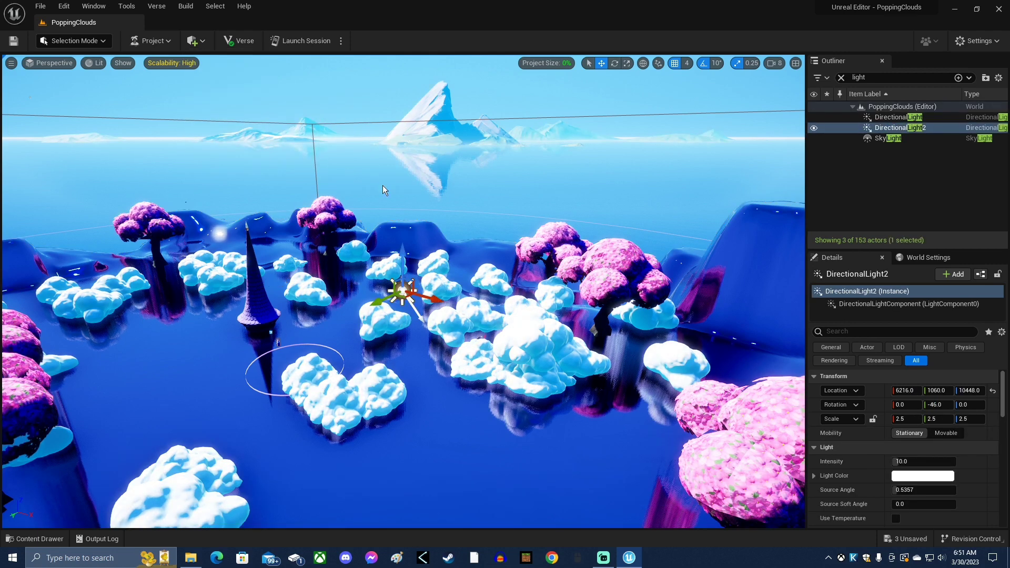
pyautogui.moveTo(401, 245)
pyautogui.mouseDown()
pyautogui.moveTo(430, 135)
pyautogui.moveTo(624, 201)
pyautogui.mouseUp()
pyautogui.moveTo(641, 218); pyautogui.dragTo(624, 221, button='right')
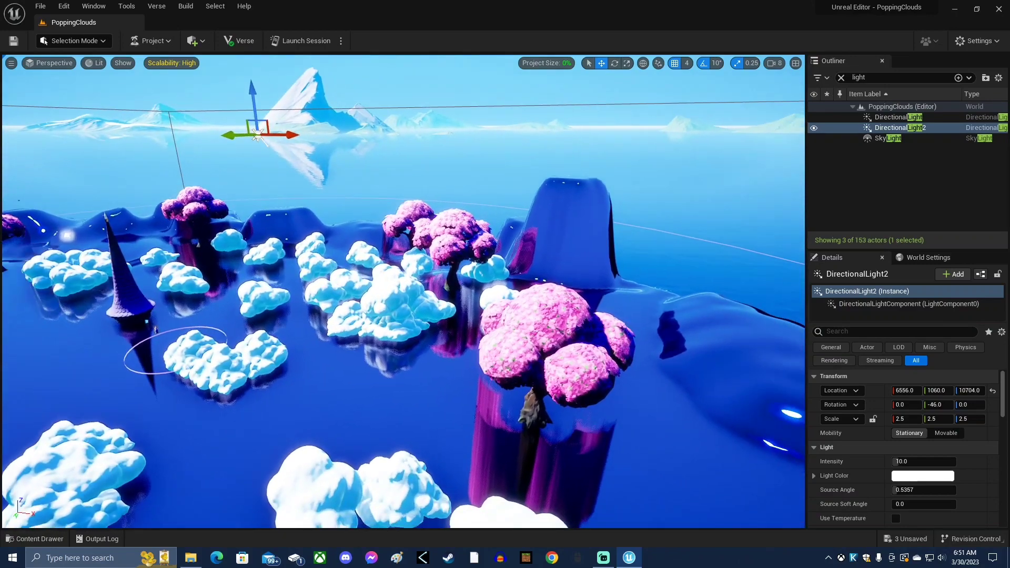